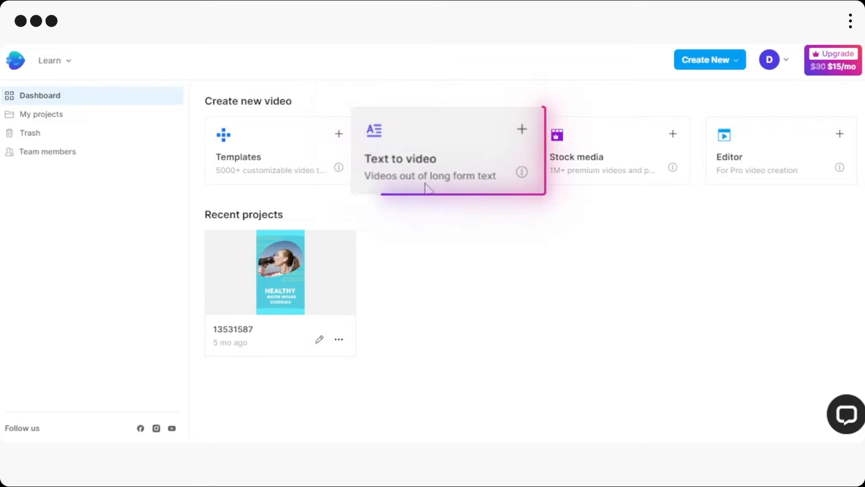
# - Start a text-to-video project from the General Business Video template in Landscape (16:9)
pyautogui.click(461, 161)
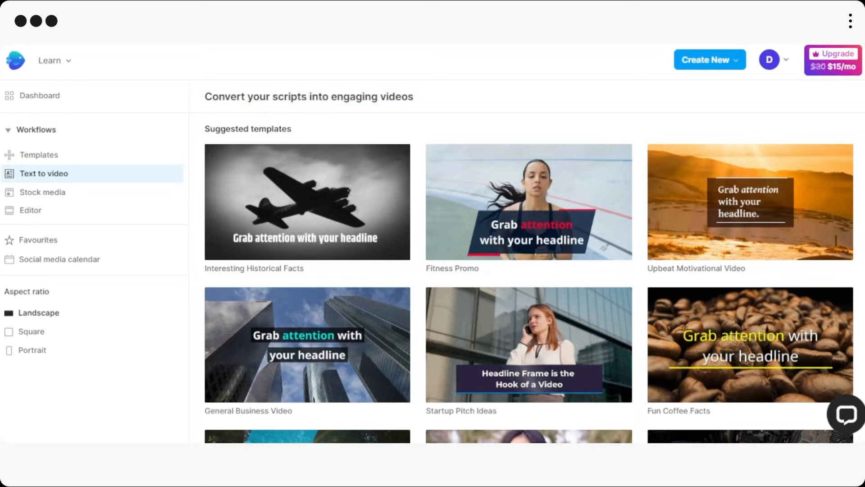
pyautogui.scroll(-3, 527, 262)
pyautogui.scroll(-5, 527, 262)
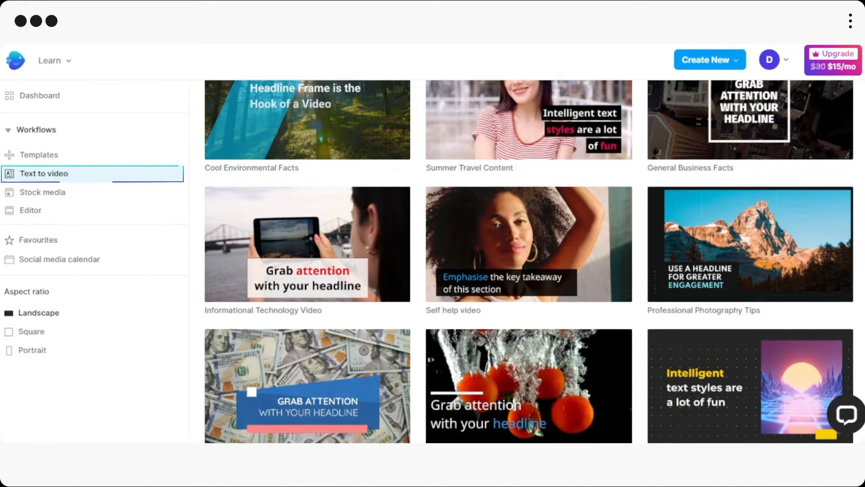
pyautogui.scroll(6, 417, 216)
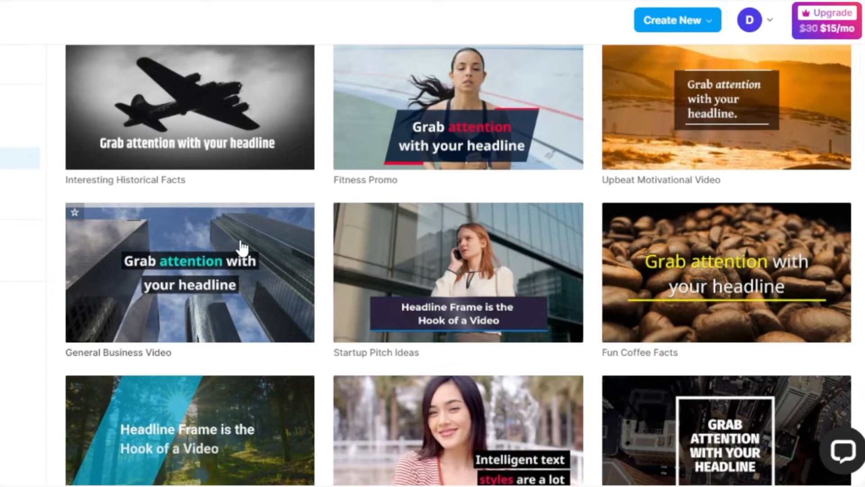
pyautogui.click(242, 247)
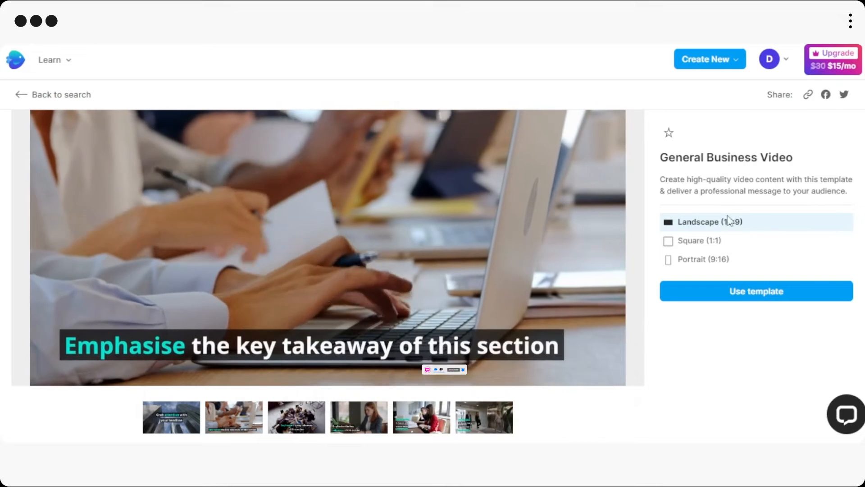
pyautogui.click(709, 291)
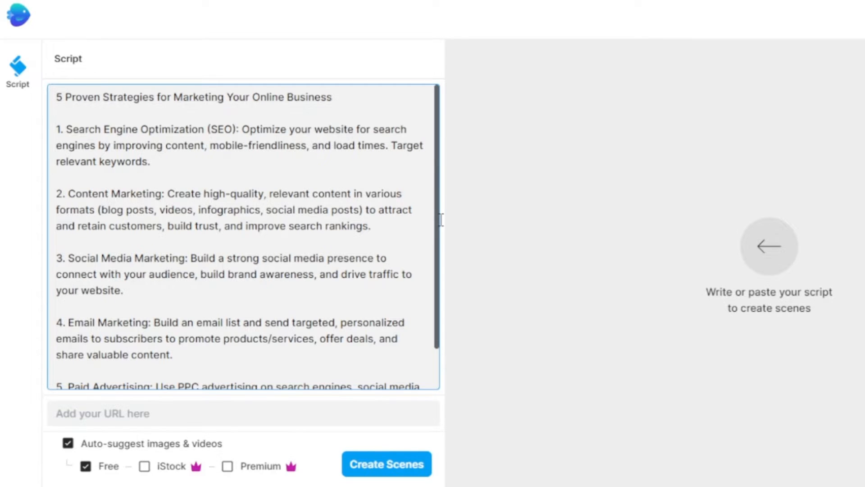
# - Review the script on five online marketing strategies and create scenes from it with free auto-suggested images and videos
pyautogui.moveTo(441, 220); pyautogui.dragTo(440, 289)
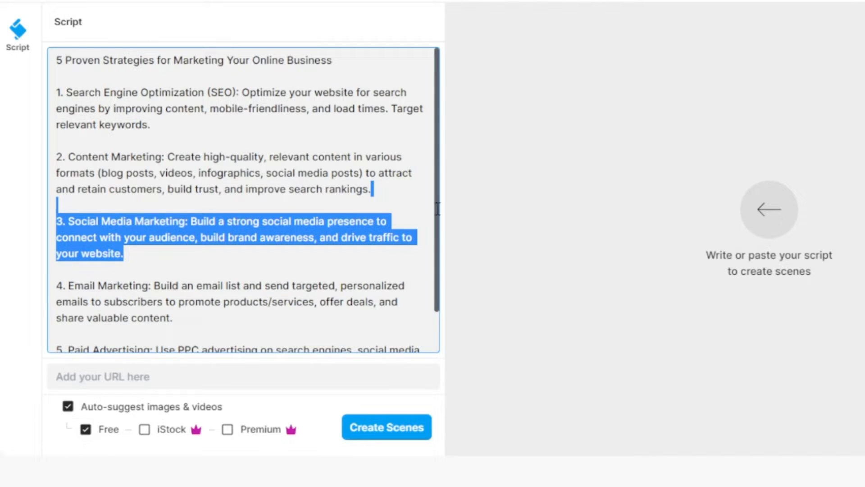
pyautogui.scroll(-2, 437, 209)
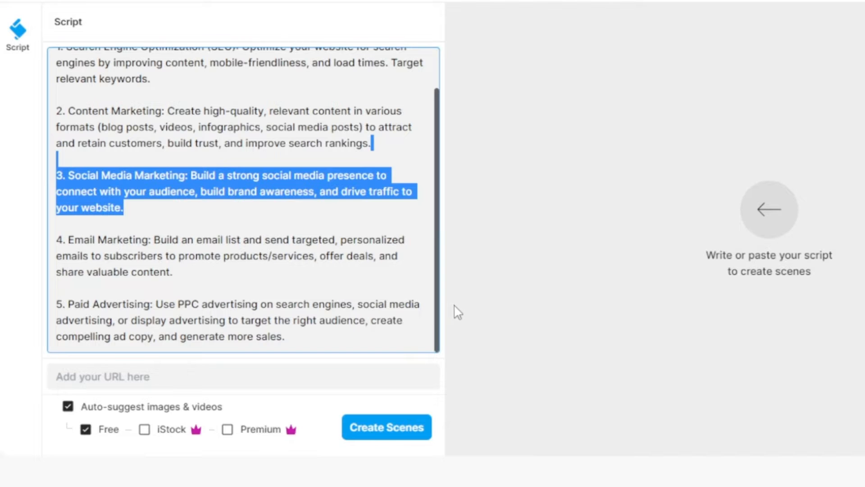
pyautogui.click(455, 307)
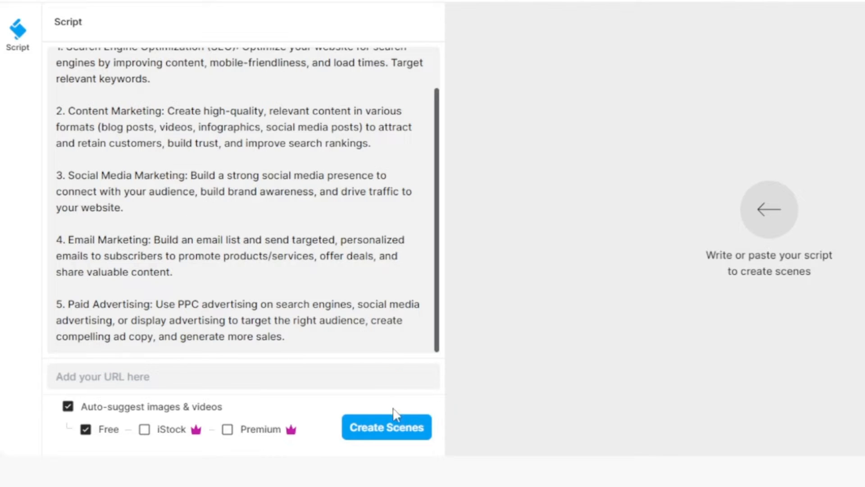
pyautogui.click(396, 430)
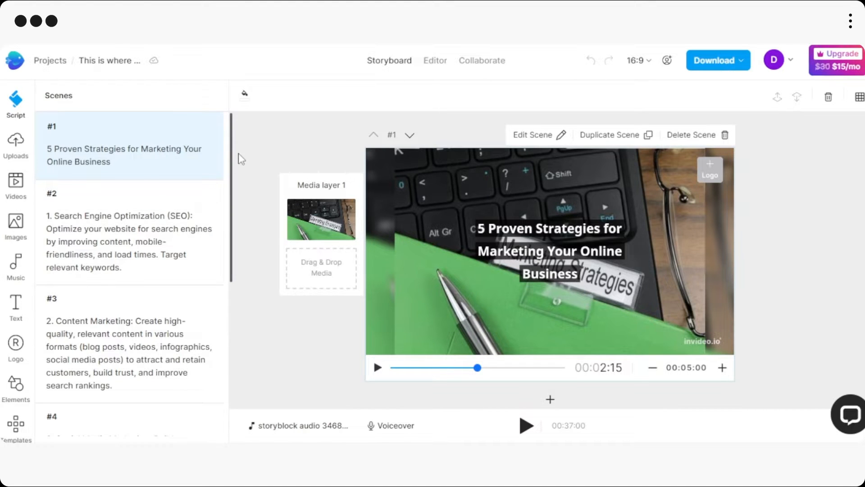
# - Examine the generated scenes, comparing each scene's script text with its suggested media
pyautogui.moveTo(232, 143)
pyautogui.mouseDown()
pyautogui.moveTo(230, 177)
pyautogui.moveTo(229, 150)
pyautogui.mouseUp()
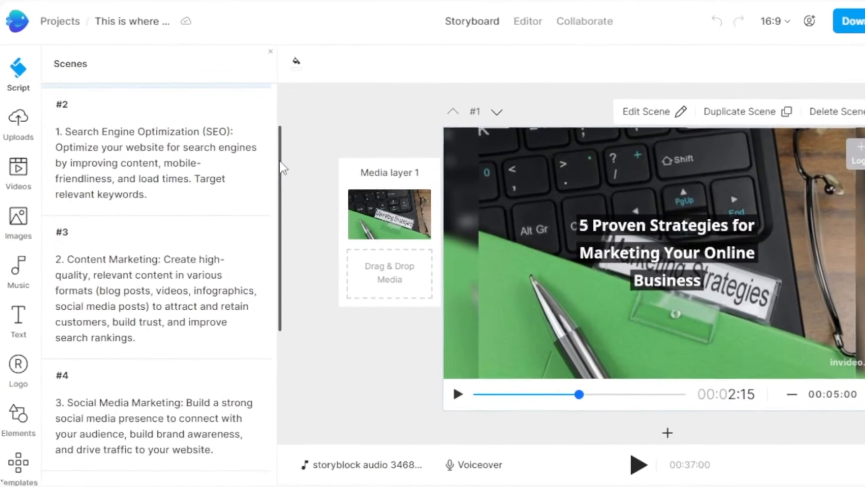
pyautogui.moveTo(287, 134); pyautogui.dragTo(279, 106)
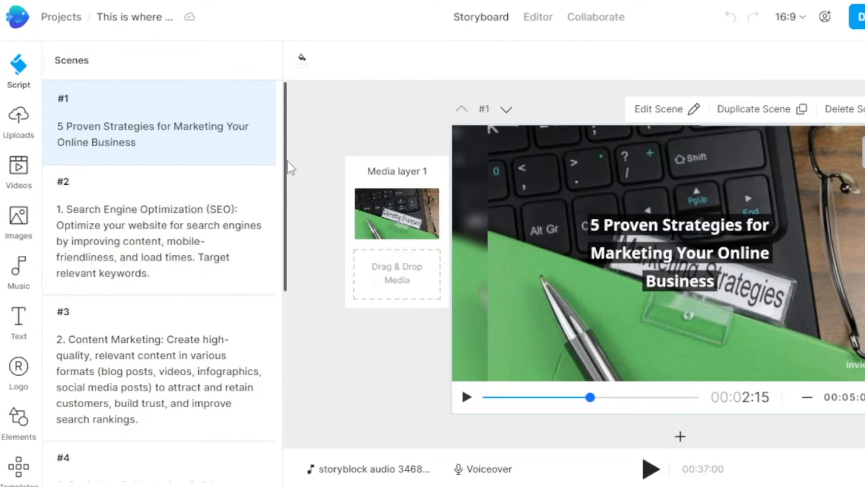
pyautogui.moveTo(289, 167); pyautogui.dragTo(291, 356)
pyautogui.moveTo(288, 325); pyautogui.dragTo(282, 266)
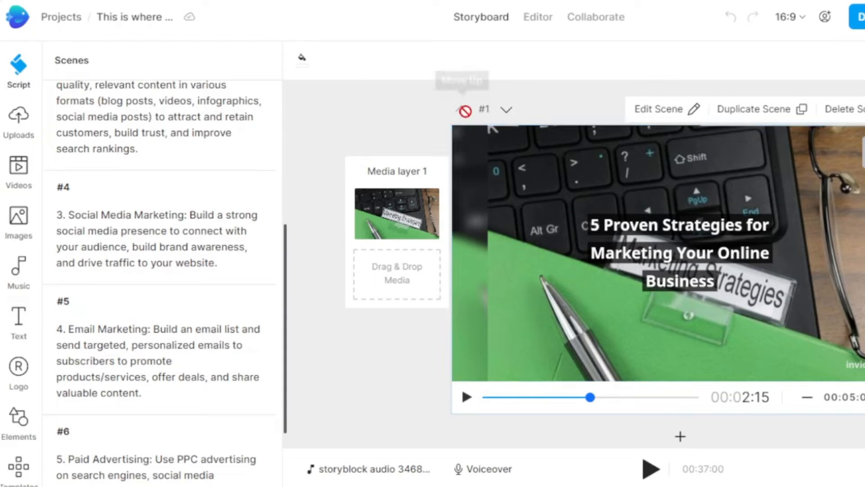
pyautogui.moveTo(287, 284); pyautogui.dragTo(293, 110)
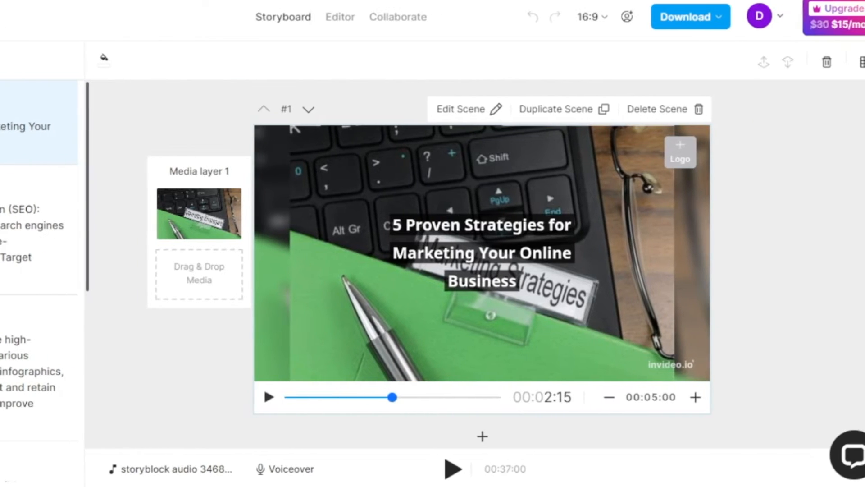
pyautogui.click(18, 232)
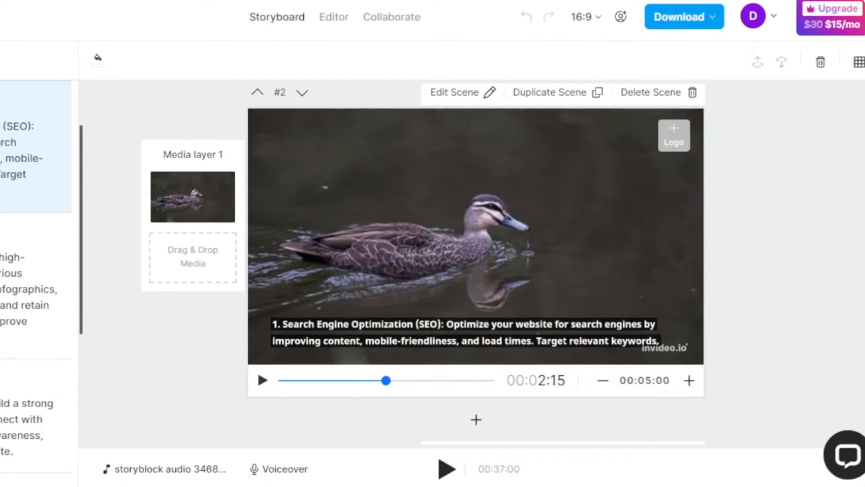
pyautogui.scroll(-10, 475, 252)
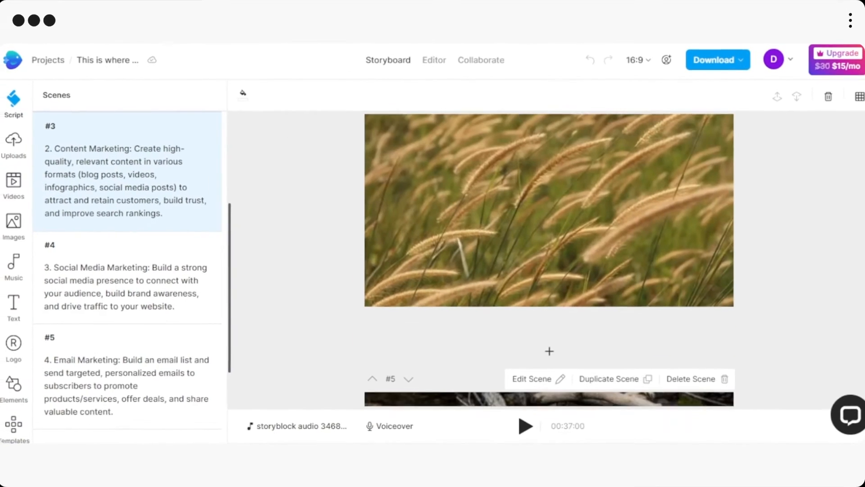
pyautogui.scroll(13, 550, 259)
pyautogui.scroll(2, 550, 260)
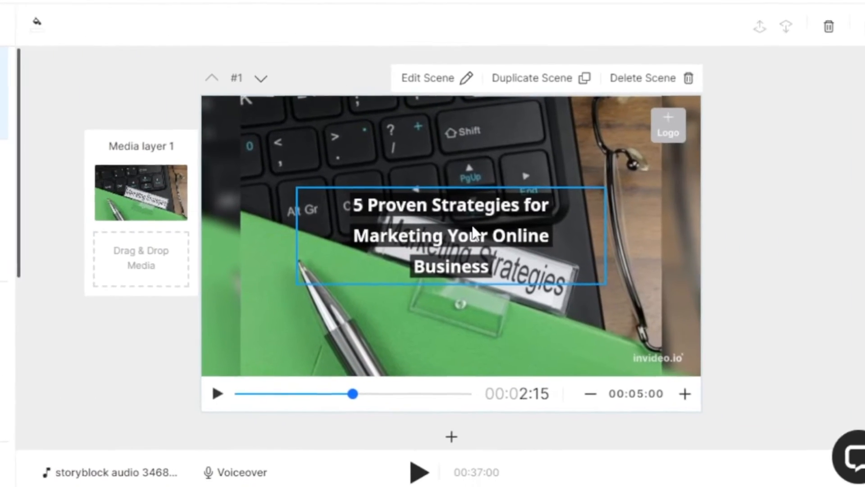
# - Select the headline in scene 1, scrub the scene back near its start, and extend the scene duration to 6 seconds
pyautogui.click(460, 229)
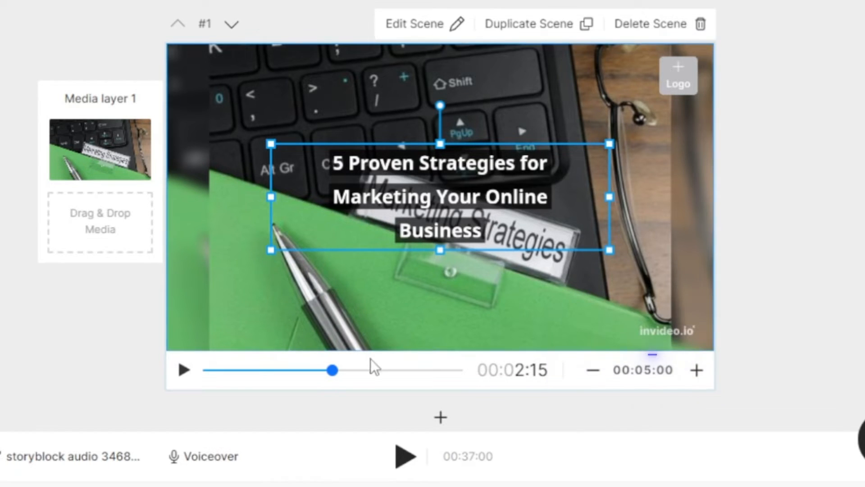
pyautogui.moveTo(350, 378); pyautogui.dragTo(226, 387)
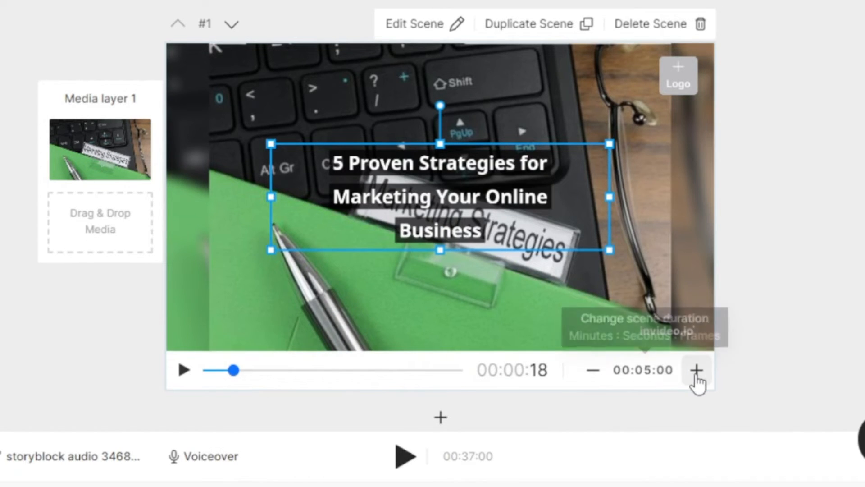
pyautogui.click(696, 376)
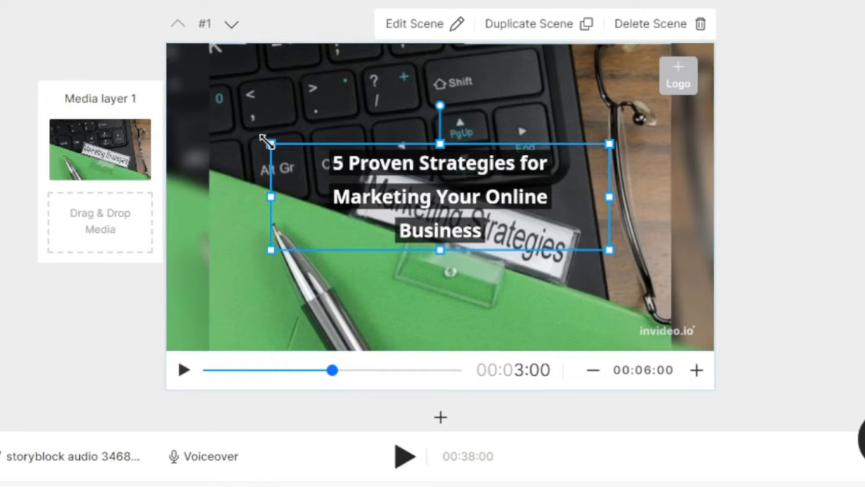
# - Enlarge the scene 1 headline by stretching its text box towards the upper-left and lower-right, and select the background image
pyautogui.moveTo(269, 143); pyautogui.dragTo(209, 82)
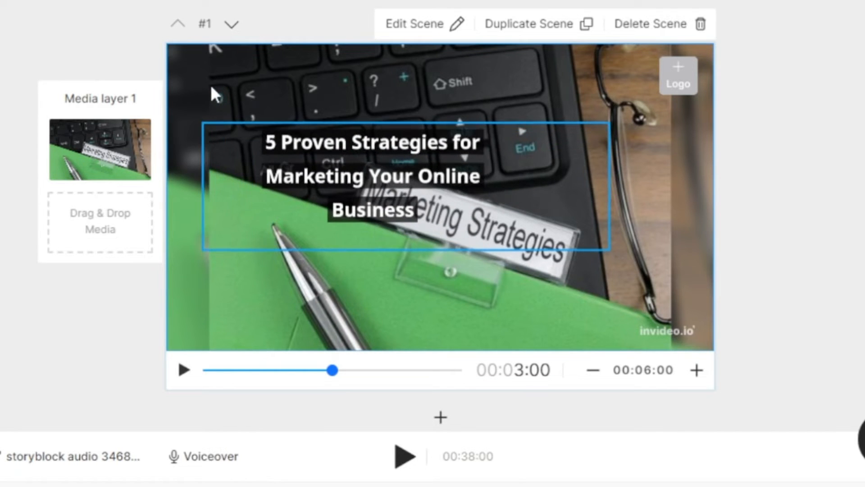
pyautogui.click(294, 145)
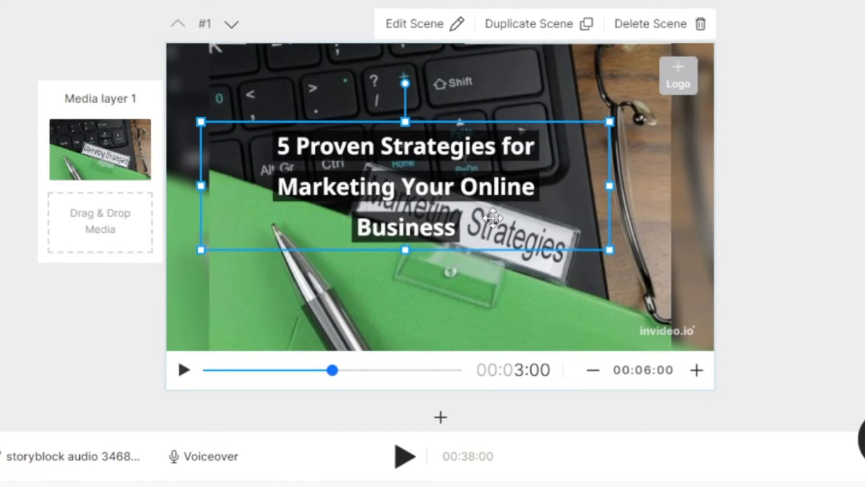
pyautogui.moveTo(609, 249); pyautogui.dragTo(677, 291)
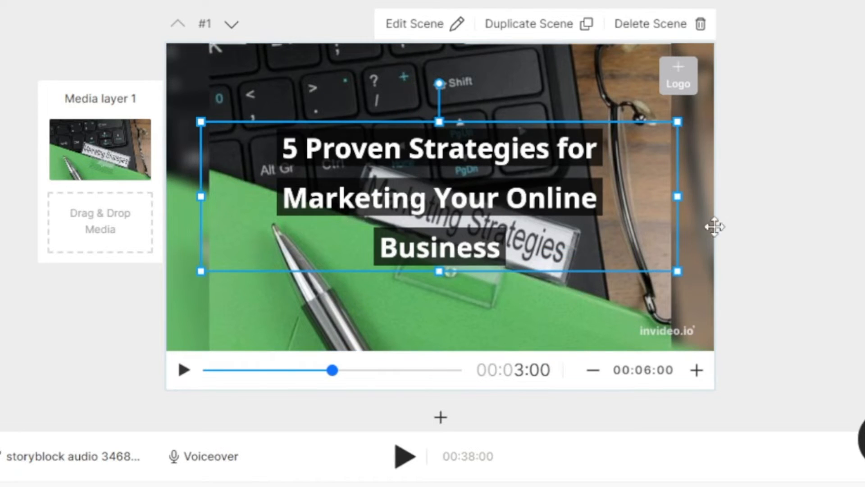
pyautogui.click(272, 82)
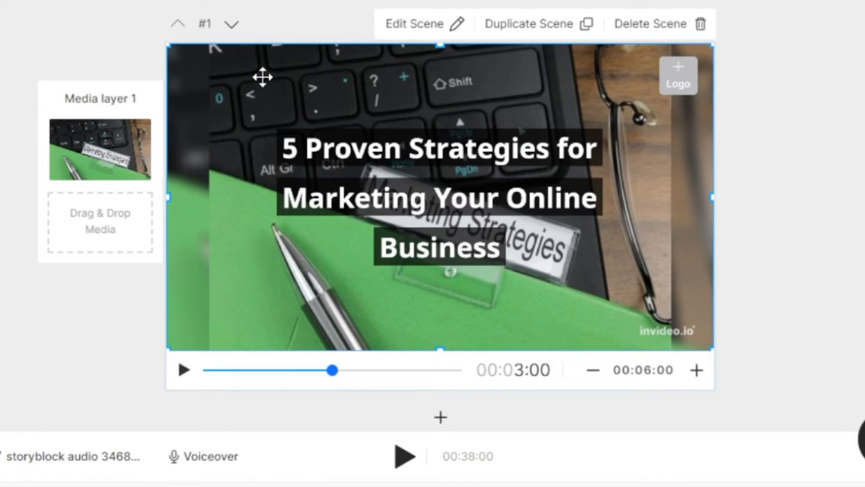
pyautogui.click(166, 45)
pyautogui.click(189, 66)
# - Preview scene 1 from its beginning
pyautogui.moveTo(332, 379)
pyautogui.moveTo(332, 370); pyautogui.dragTo(199, 373)
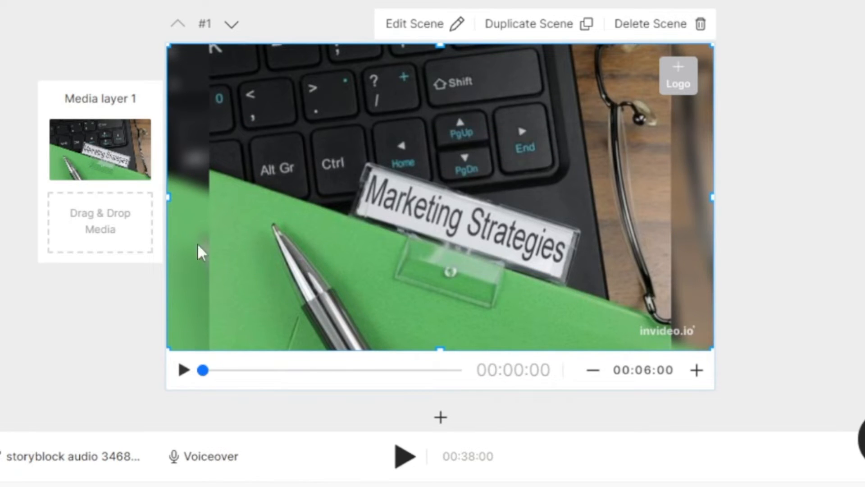
pyautogui.click(183, 370)
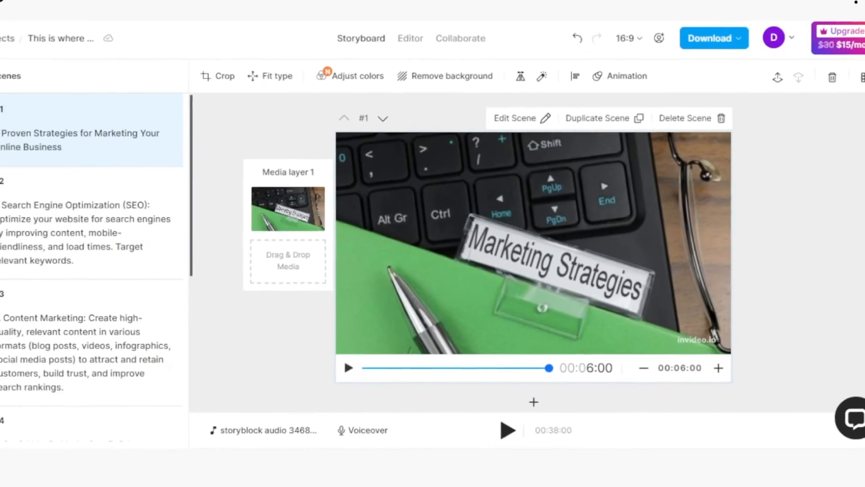
# - Select the Search Engine Optimization caption in scene 2 and browse the fonts available for it
pyautogui.scroll(-6, 851, 104)
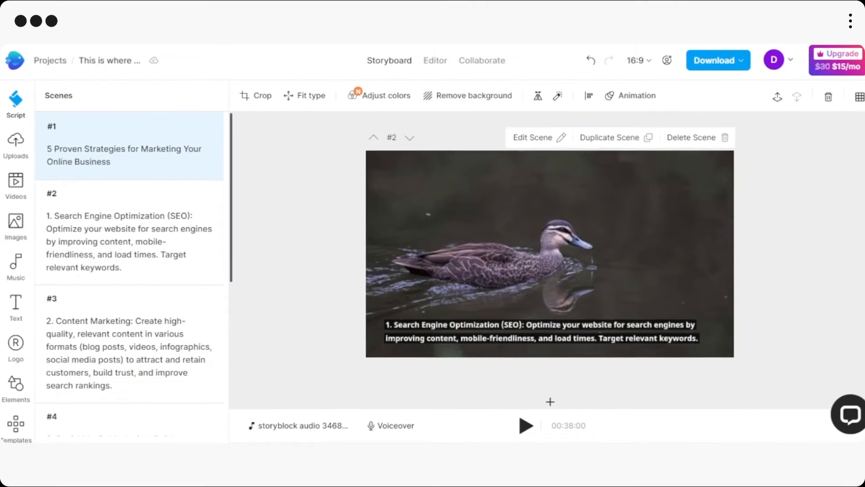
pyautogui.scroll(-1, 549, 257)
pyautogui.click(452, 215)
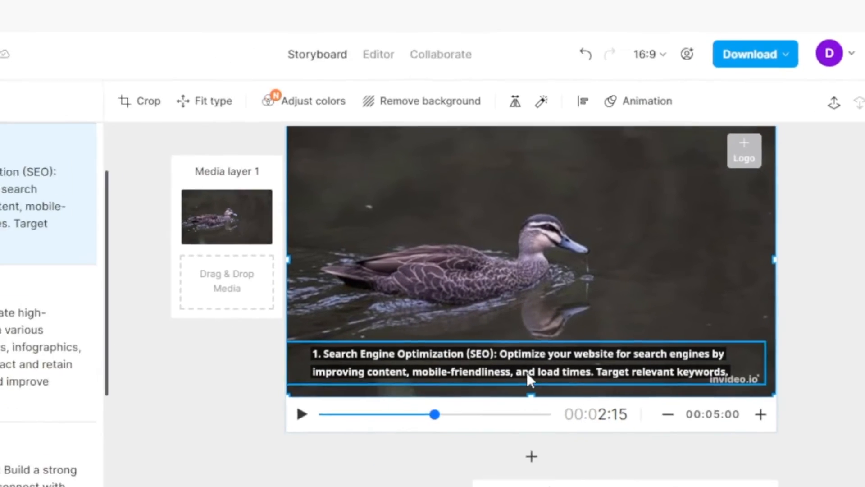
pyautogui.click(466, 367)
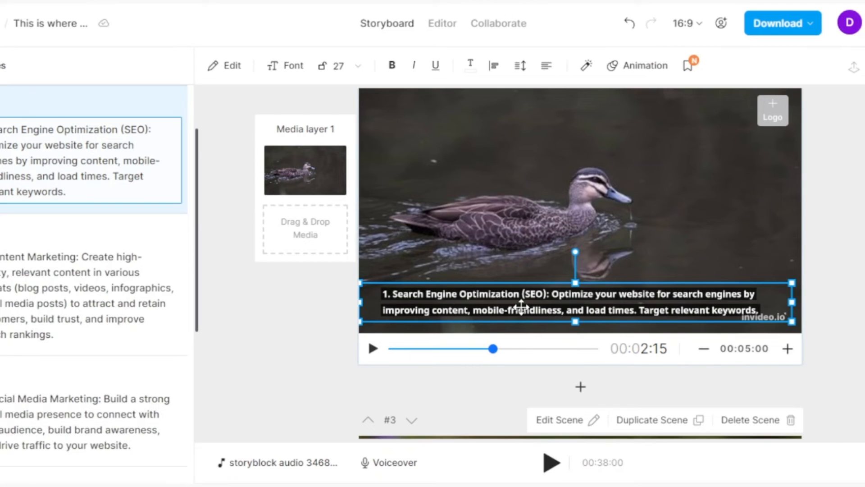
pyautogui.moveTo(508, 306)
pyautogui.mouseDown()
pyautogui.moveTo(507, 242)
pyautogui.moveTo(505, 320)
pyautogui.moveTo(506, 306)
pyautogui.mouseUp()
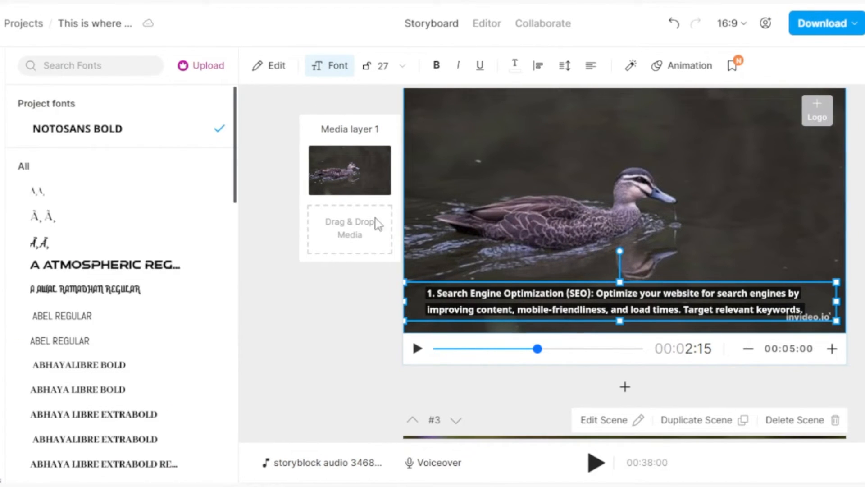
pyautogui.moveTo(237, 142); pyautogui.dragTo(239, 202)
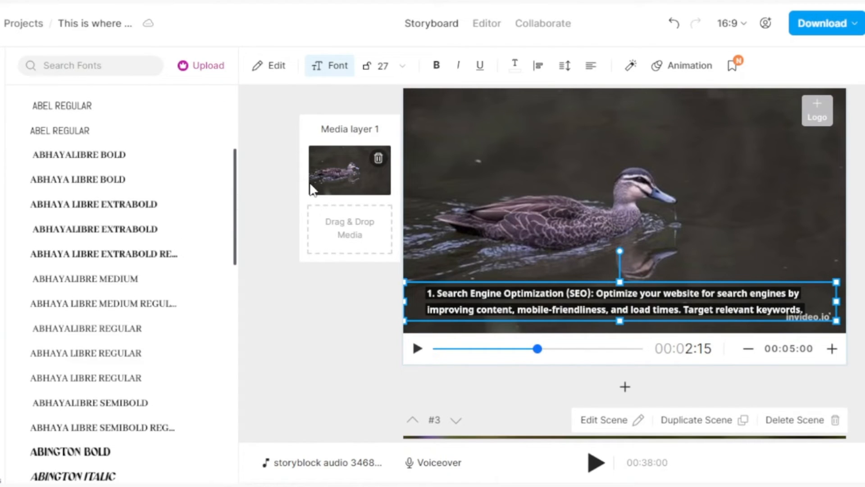
# - Try a yellow hue for the scene 2 caption's text fill and close the color settings
pyautogui.click(516, 68)
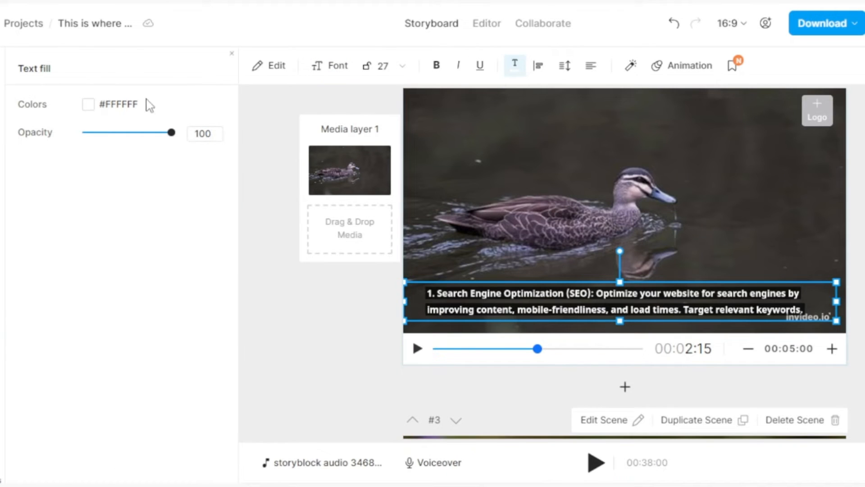
pyautogui.click(85, 104)
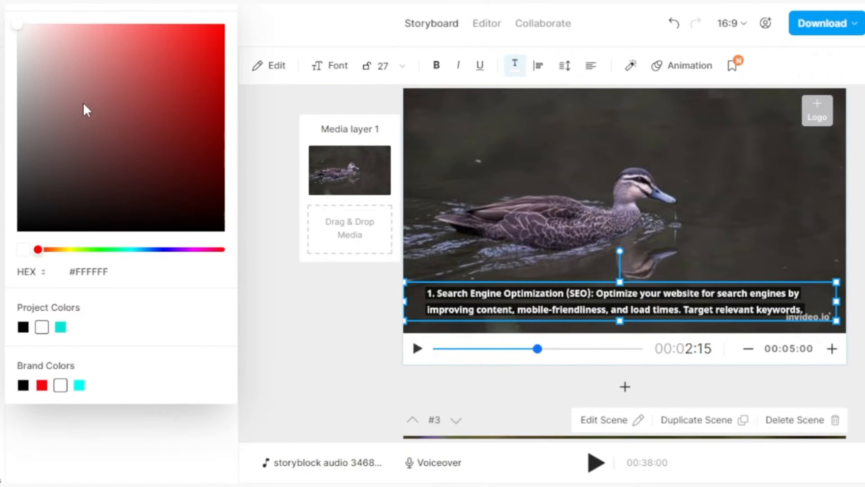
pyautogui.moveTo(38, 249); pyautogui.dragTo(68, 256)
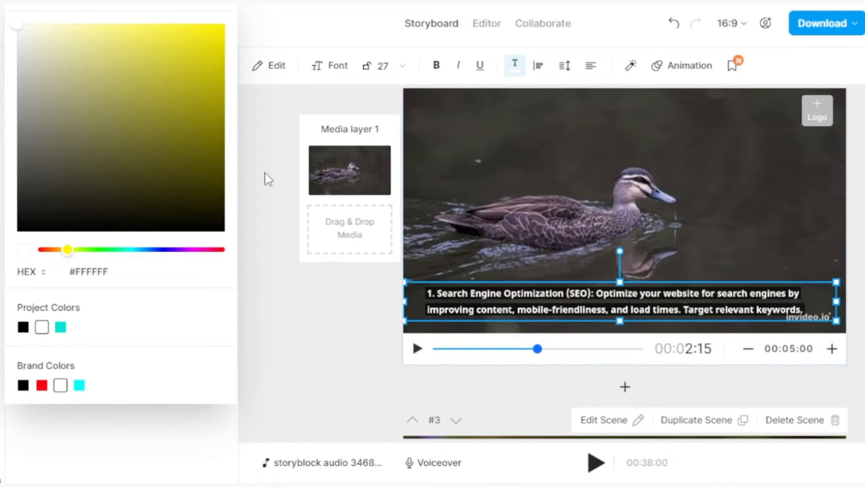
pyautogui.click(464, 191)
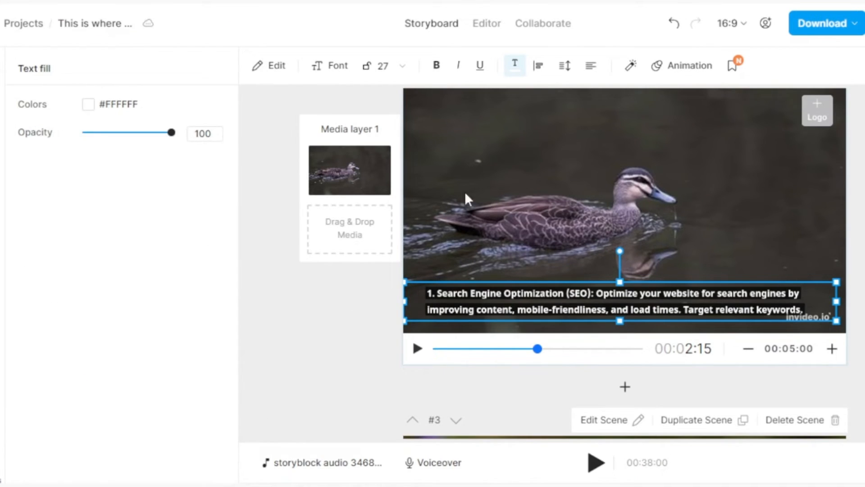
pyautogui.click(518, 66)
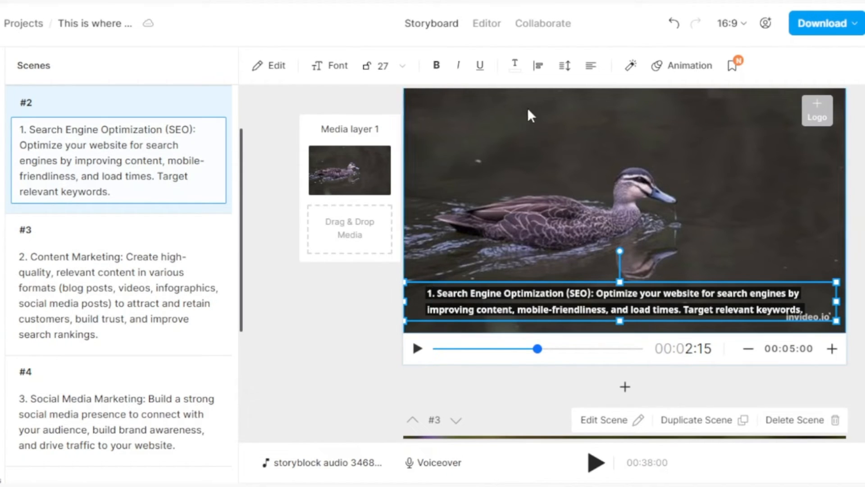
# - Set the text fill of the scene 2 Search Engine Optimization caption to yellow #F9FF00
pyautogui.click(514, 66)
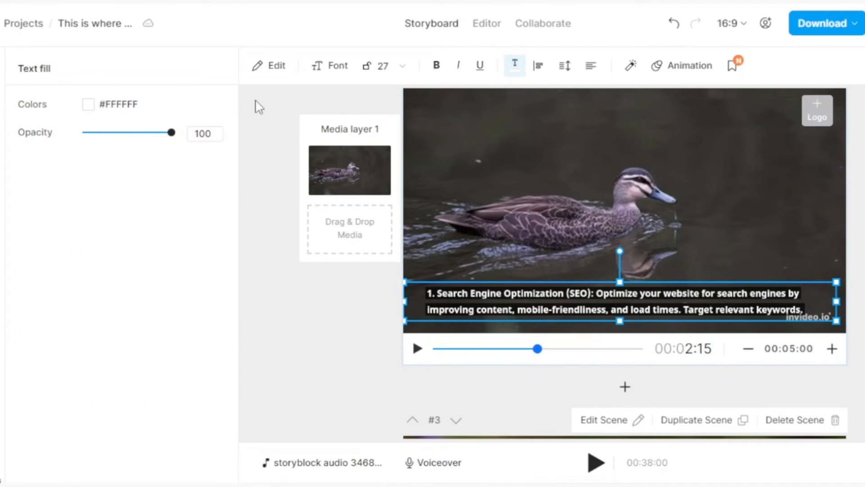
pyautogui.click(90, 106)
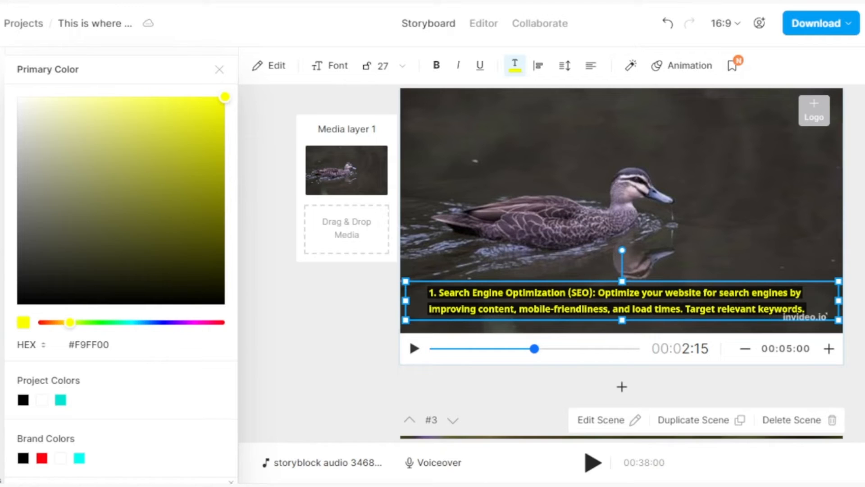
pyautogui.press('Escape')
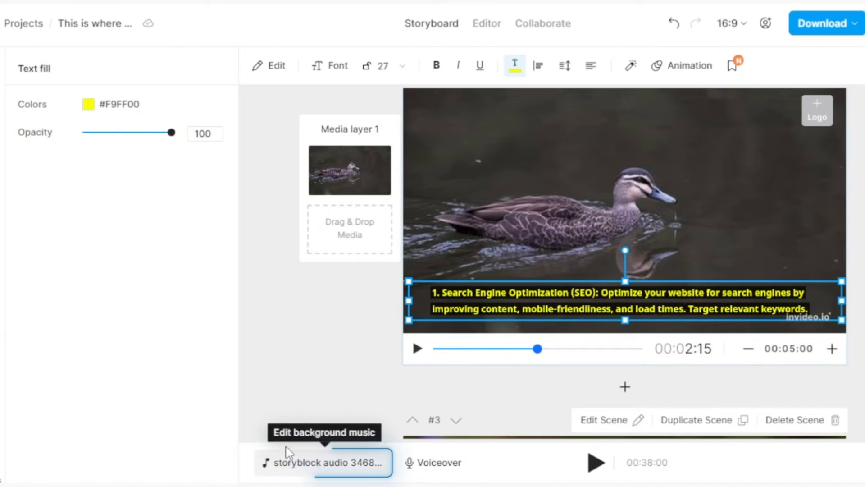
# - Lower the background music's volume to -46.8 dB
pyautogui.click(322, 464)
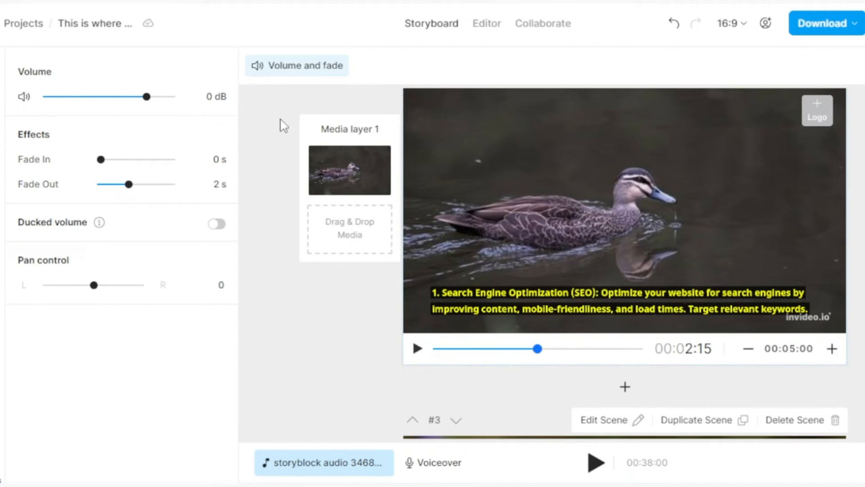
pyautogui.moveTo(147, 101); pyautogui.dragTo(69, 104)
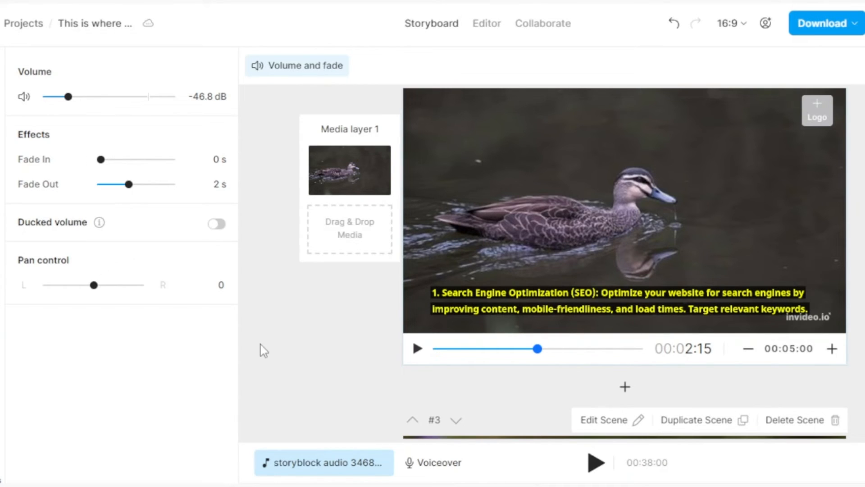
# - Check the available voiceover options and scrub through the scenes on the editor timeline
pyautogui.click(434, 463)
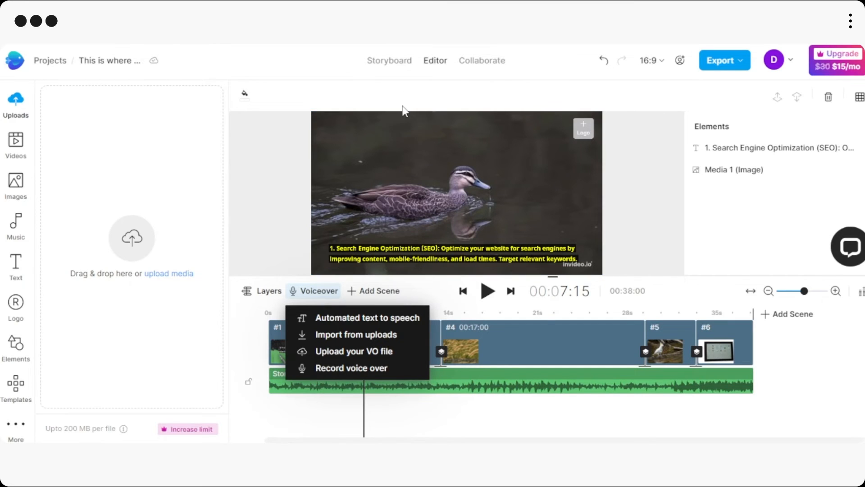
pyautogui.click(364, 92)
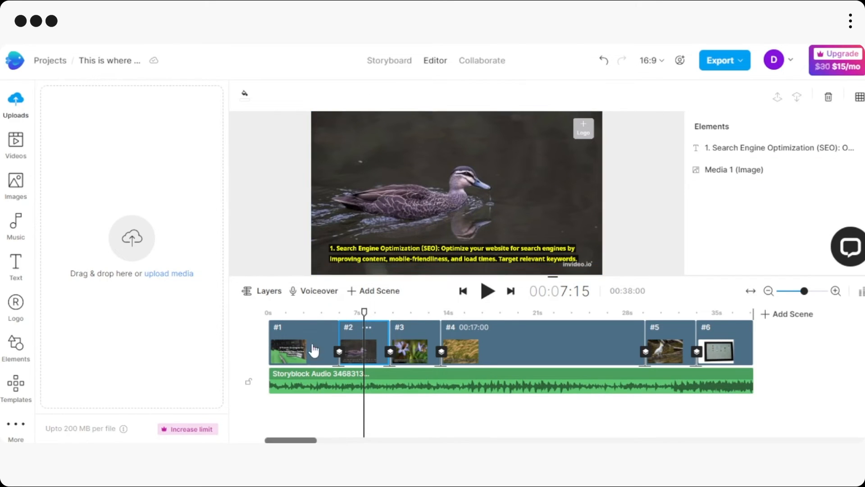
pyautogui.moveTo(366, 314); pyautogui.dragTo(257, 314)
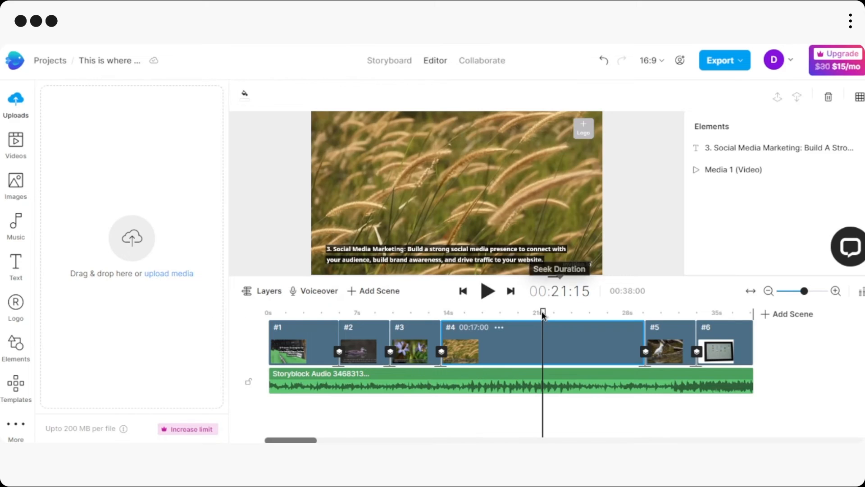
pyautogui.moveTo(543, 312); pyautogui.dragTo(249, 299)
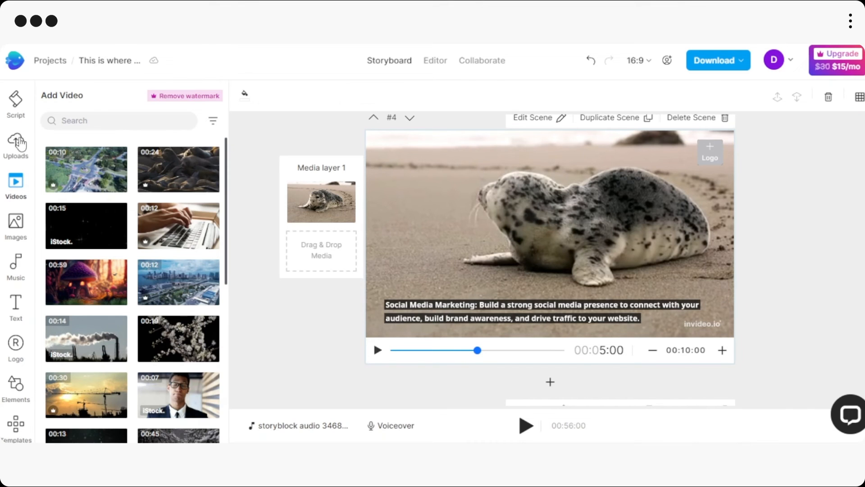
# - Look through the project's uploaded media and the stock video library
pyautogui.click(18, 142)
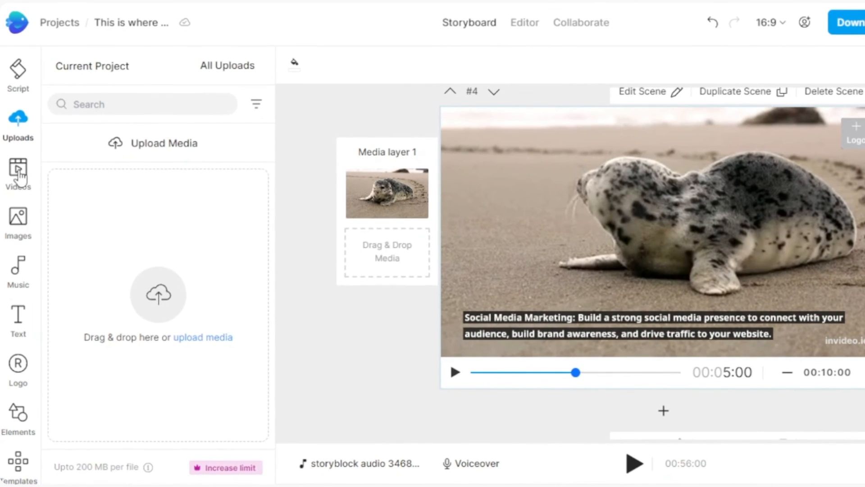
pyautogui.click(20, 174)
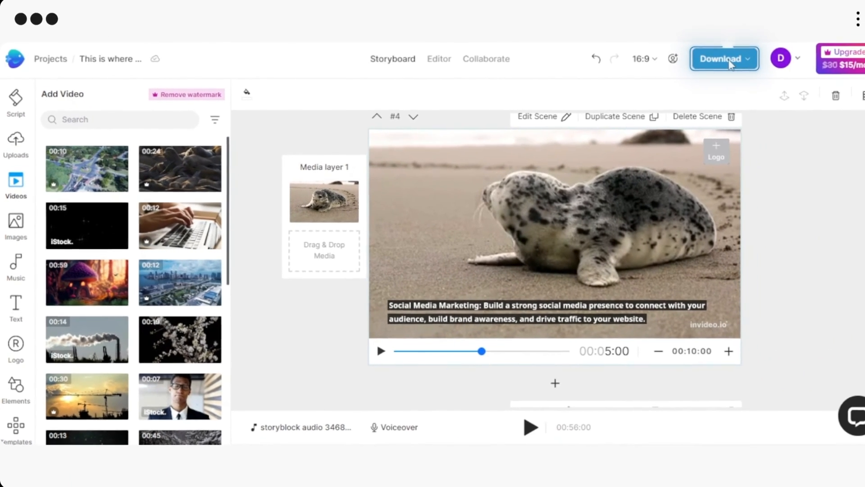
# - Export the finished video in 720p HD quality
pyautogui.click(732, 65)
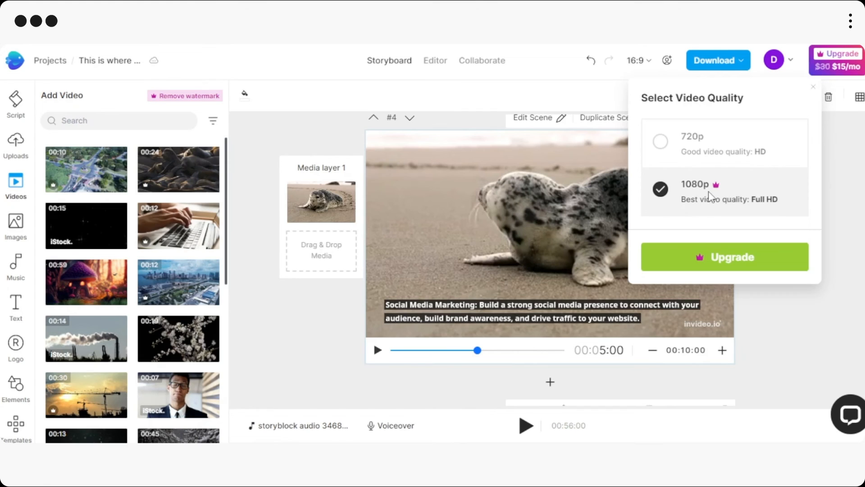
pyautogui.click(661, 142)
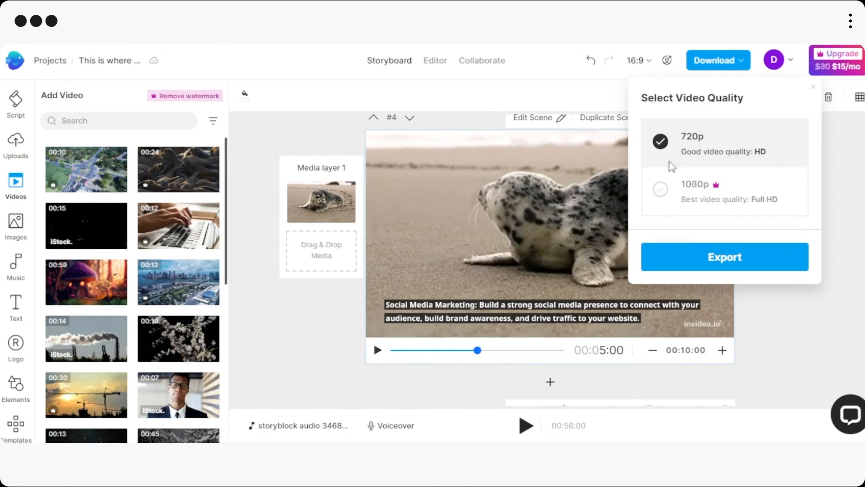
pyautogui.click(701, 268)
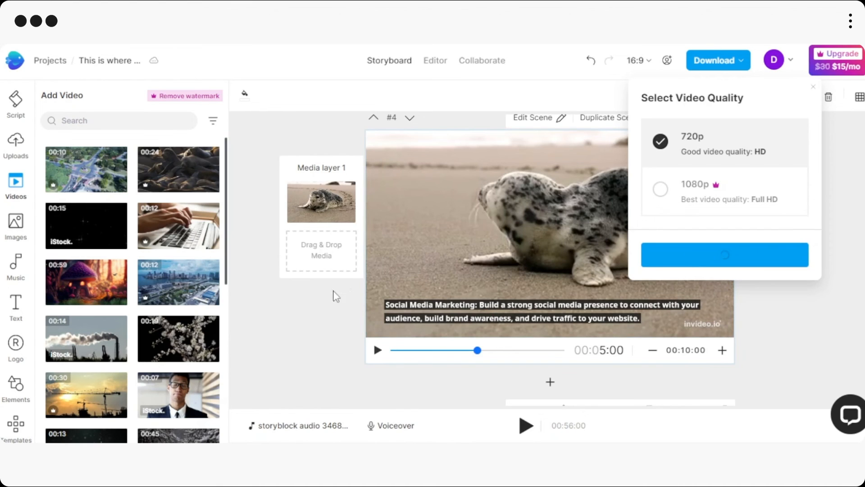